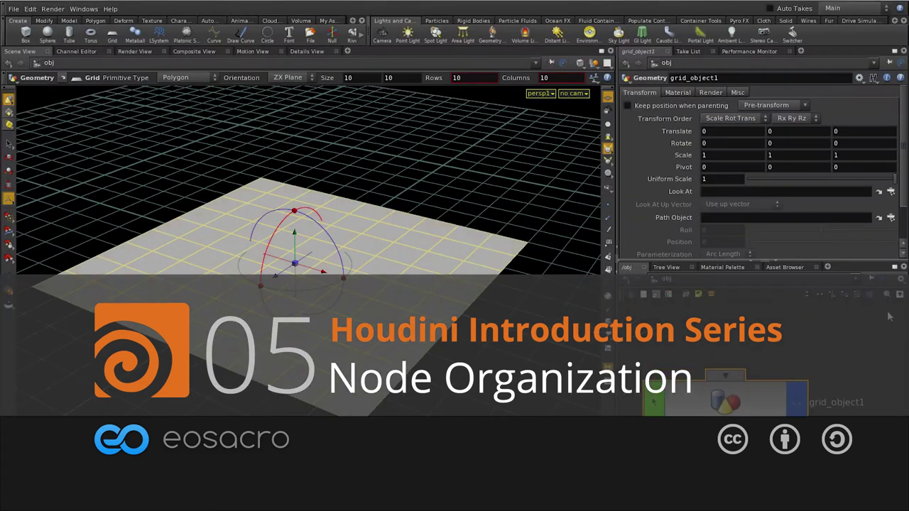
Inspect grid_object1 and the scene Tree View, then collapse the selected objects into a subnet with Shift+C
{"action": "double_click", "coordinate": [725, 402]}
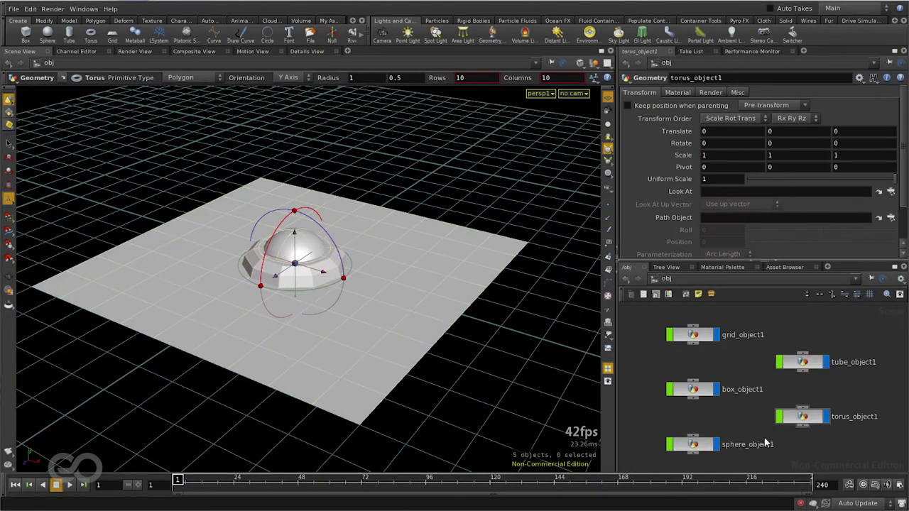
{"action": "left_click", "coordinate": [666, 267]}
{"action": "left_click", "coordinate": [680, 366]}
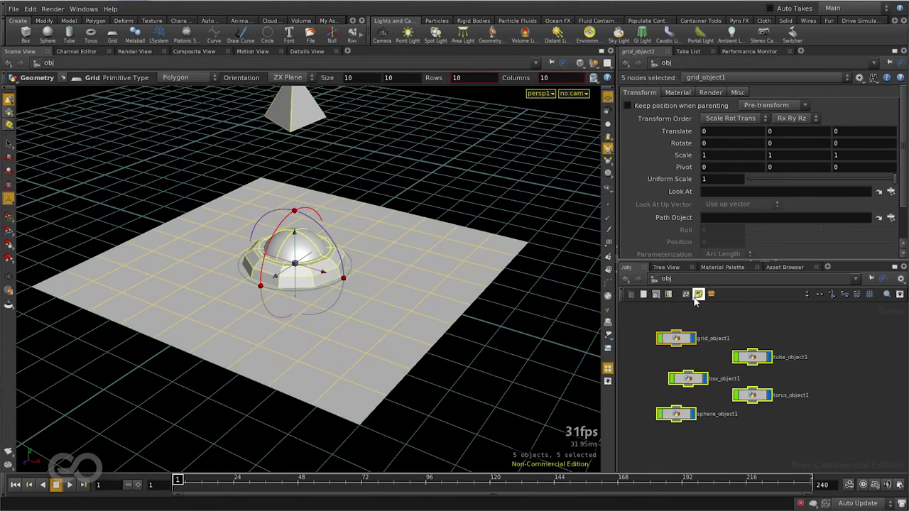
{"action": "key", "text": "shift+c"}
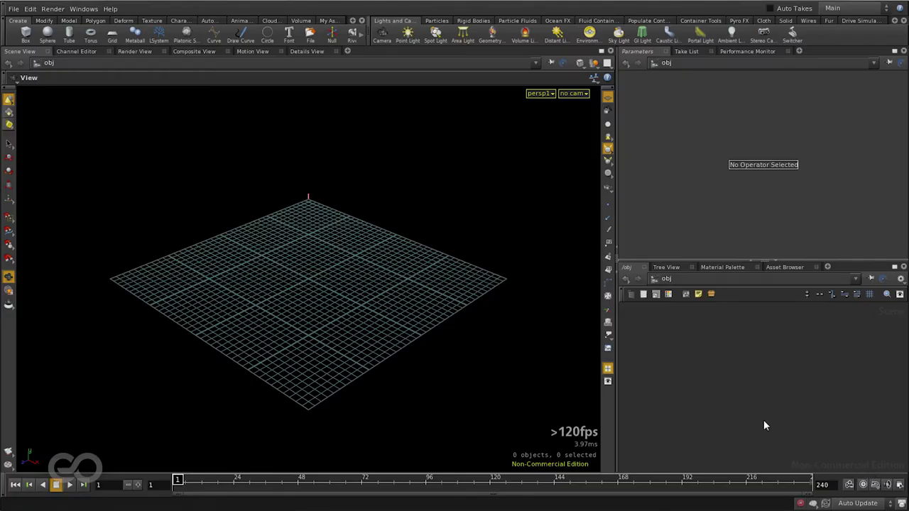
Create grid_object1 at the origin with the Grid shelf tool and reposition its node
{"action": "left_click", "coordinate": [112, 36], "text": "ctrl"}
{"action": "key", "text": "h"}
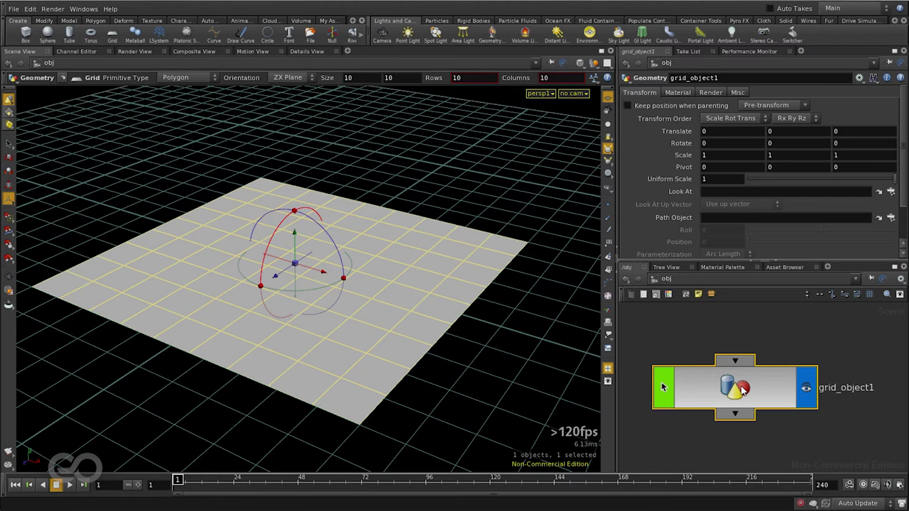
{"action": "left_click_drag", "start_coordinate": [743, 389], "coordinate": [733, 403]}
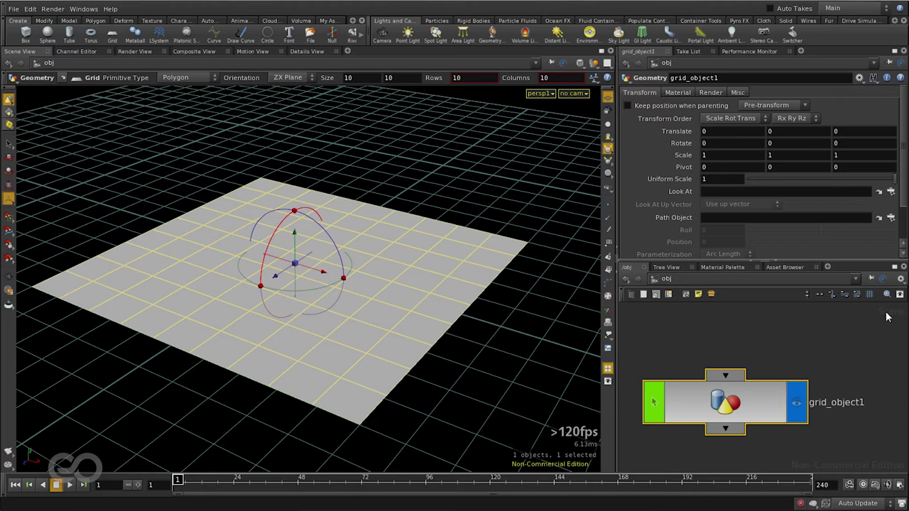
{"action": "left_click_drag", "start_coordinate": [745, 395], "coordinate": [758, 376]}
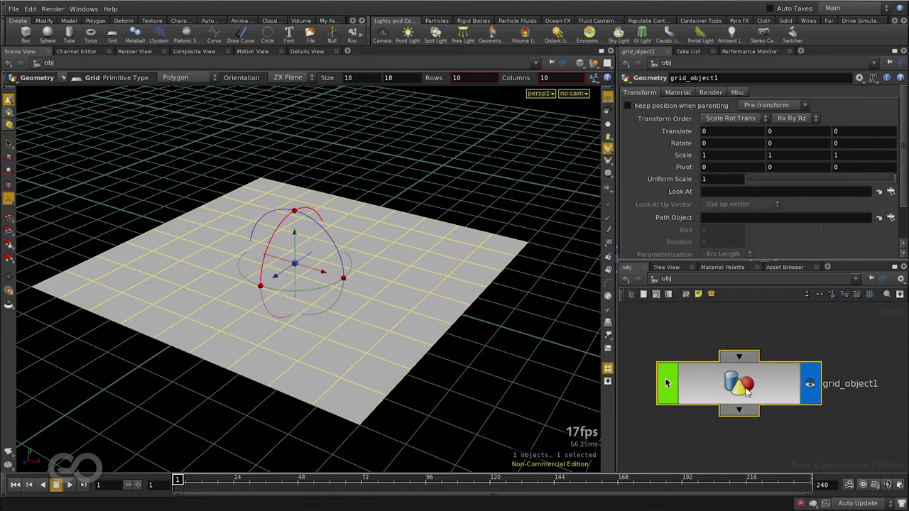
Dive into grid_object1, nudge grid1 up, and check its info: 100 points, 81 primitives
{"action": "double_click", "coordinate": [745, 389]}
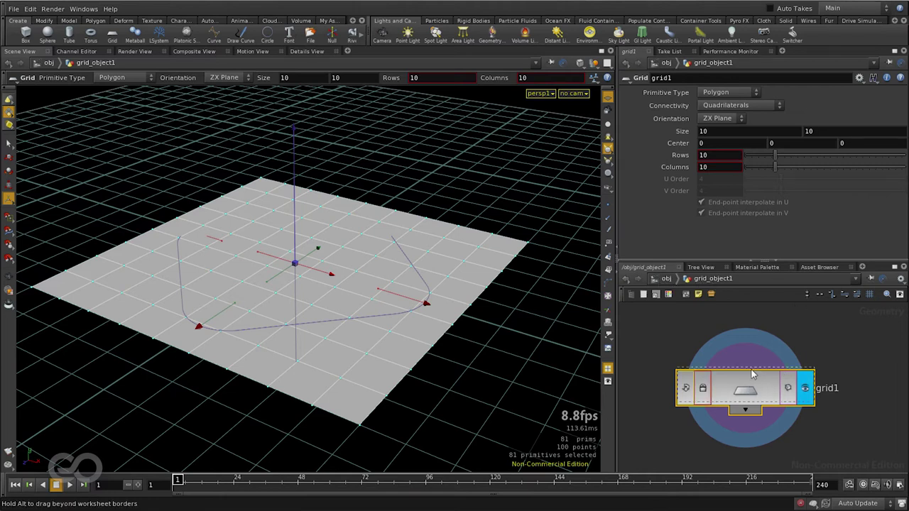
{"action": "left_click_drag", "start_coordinate": [750, 388], "coordinate": [755, 371]}
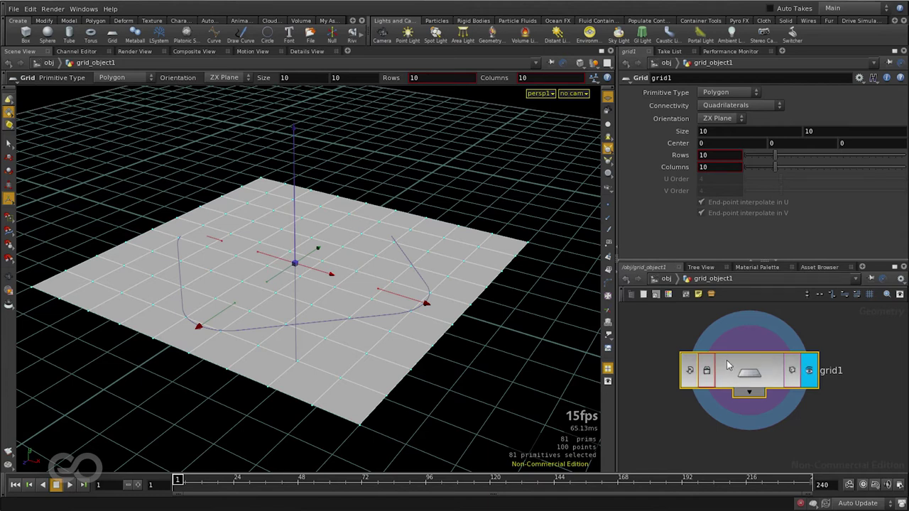
{"action": "middle_click", "coordinate": [728, 366]}
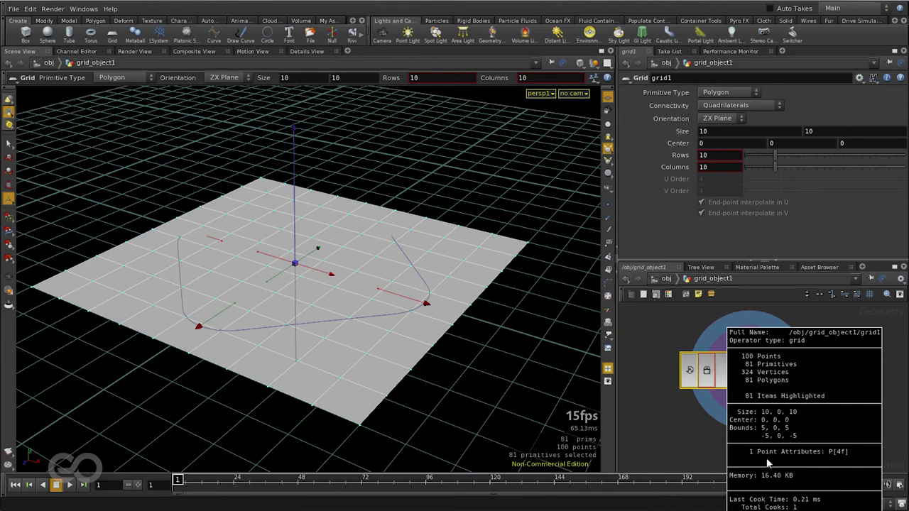
{"action": "middle_click_drag", "start_coordinate": [767, 458], "coordinate": [767, 454]}
Add sphere, tube and torus objects from the Create shelf beside the grid
{"action": "left_click", "coordinate": [731, 435]}
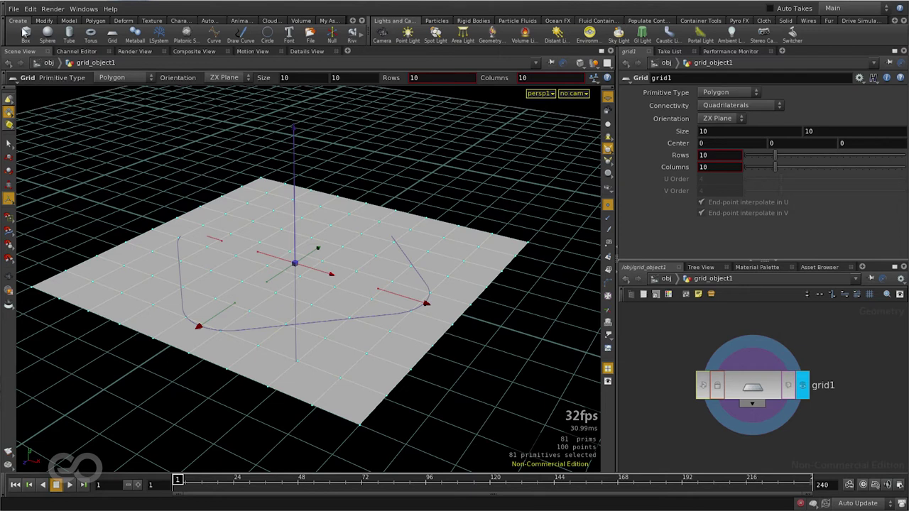
{"action": "left_click", "coordinate": [47, 32]}
{"action": "left_click", "coordinate": [68, 32]}
{"action": "left_click", "coordinate": [90, 32]}
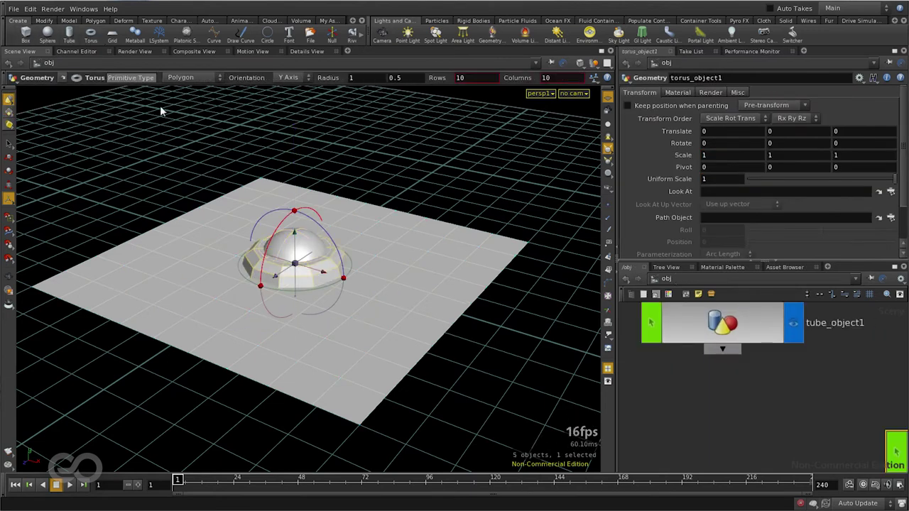
Frame and lay out the five object nodes in tidy columns, then clear the selection
{"action": "key", "text": "h"}
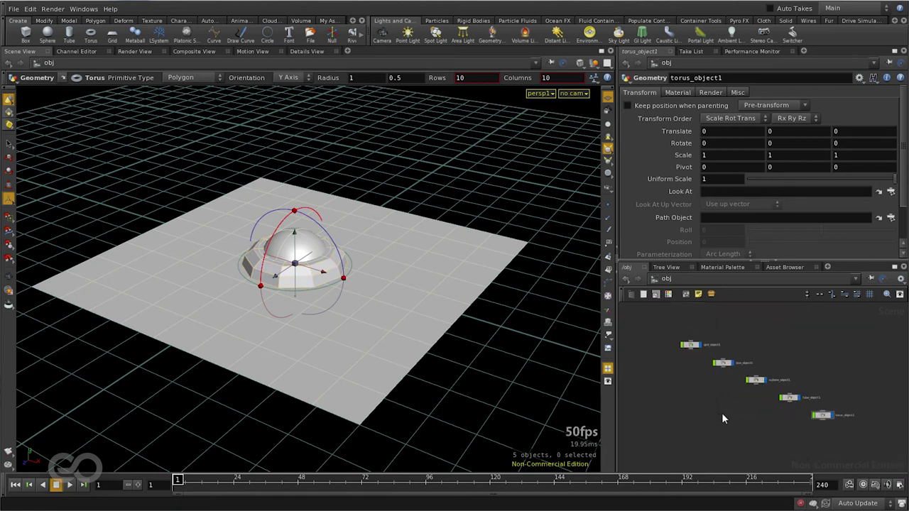
{"action": "key", "text": "l"}
{"action": "key", "text": "h"}
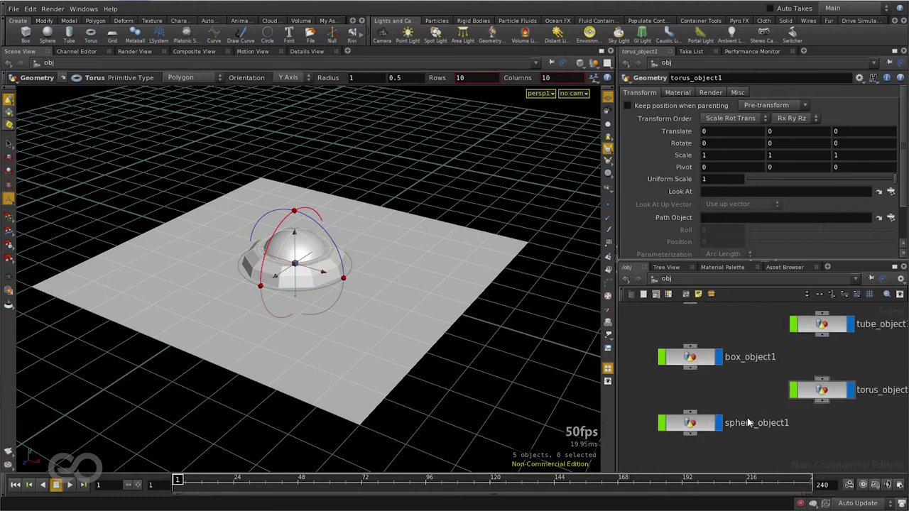
{"action": "left_click_drag", "start_coordinate": [643, 315], "coordinate": [821, 458]}
{"action": "left_click", "coordinate": [821, 455]}
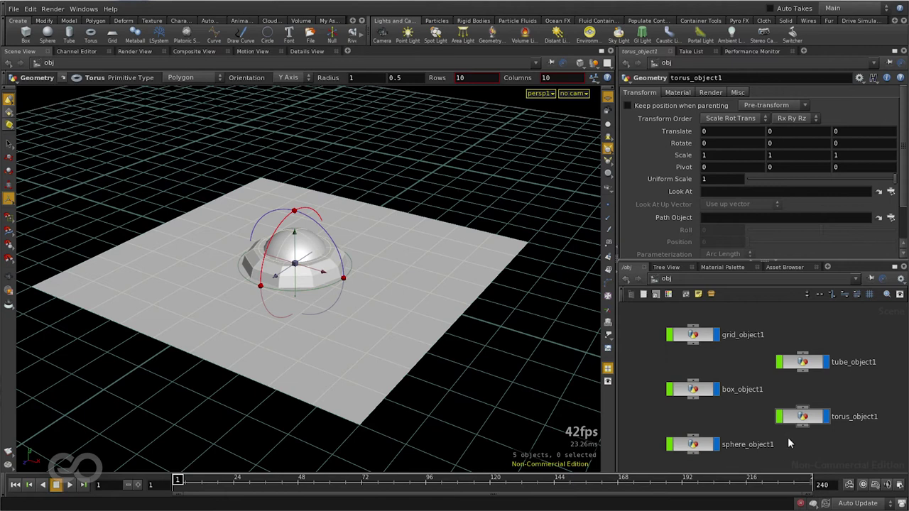
In the Tree View, browse the root, ch and obj contexts, then expand obj
{"action": "left_click", "coordinate": [666, 268]}
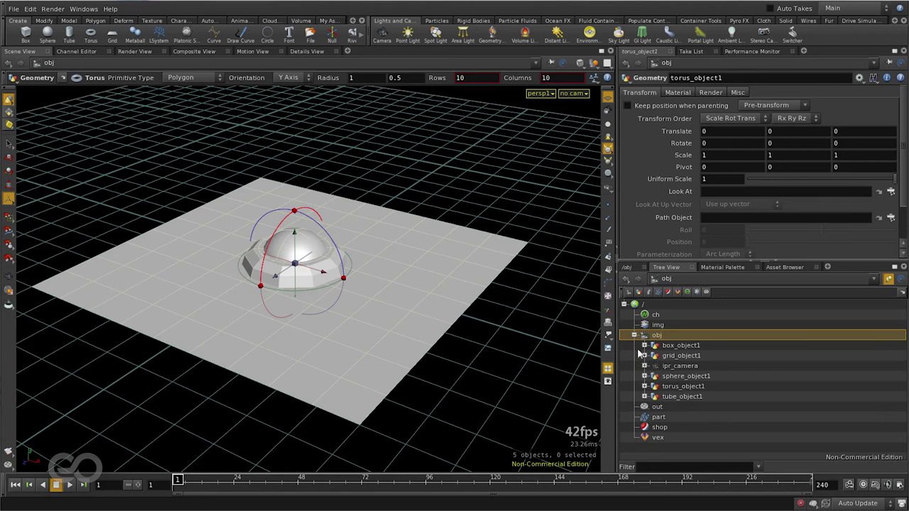
{"action": "left_click", "coordinate": [636, 335]}
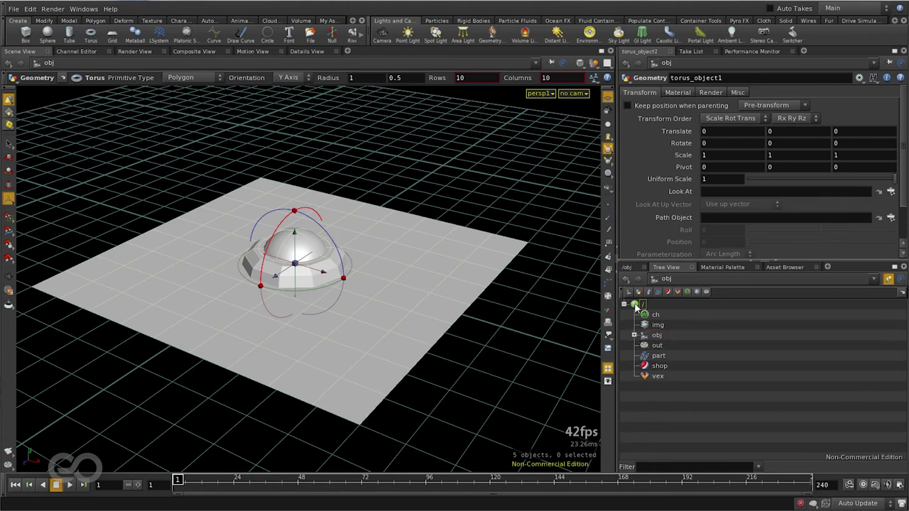
{"action": "left_click", "coordinate": [642, 305]}
{"action": "left_click", "coordinate": [649, 315]}
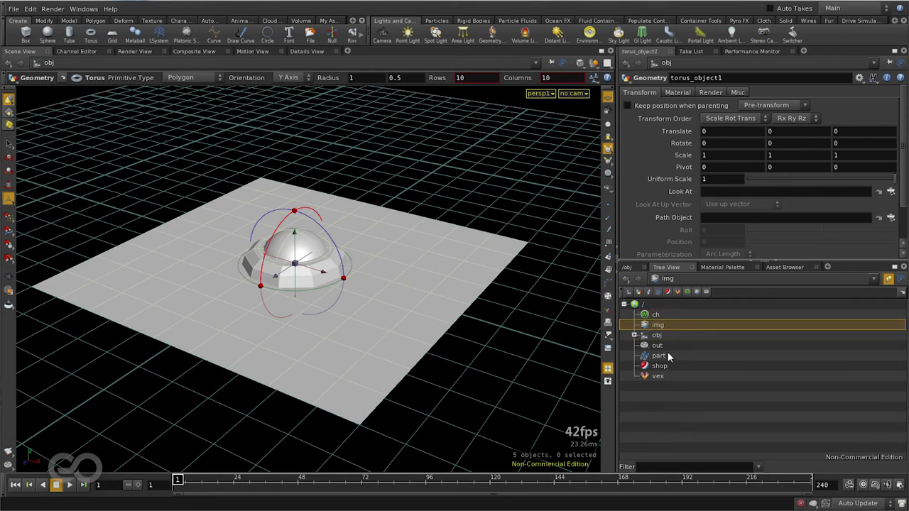
{"action": "left_click", "coordinate": [665, 335]}
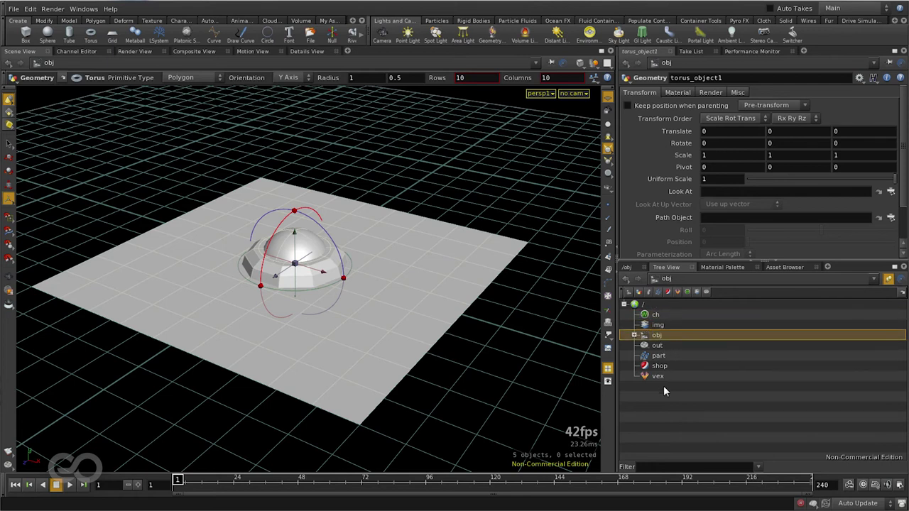
{"action": "left_click", "coordinate": [635, 335]}
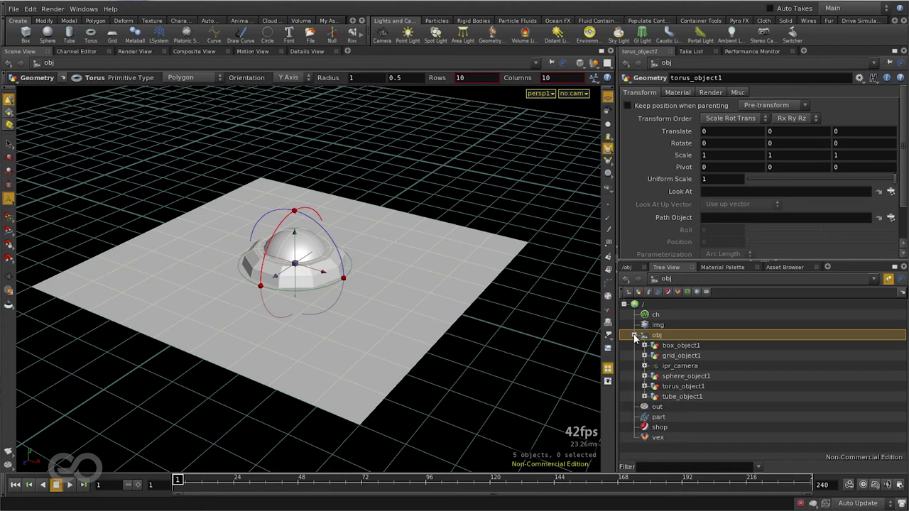
Select each object in turn: box, grid, sphere, torus, tube and ipr_camera
{"action": "left_click", "coordinate": [694, 346]}
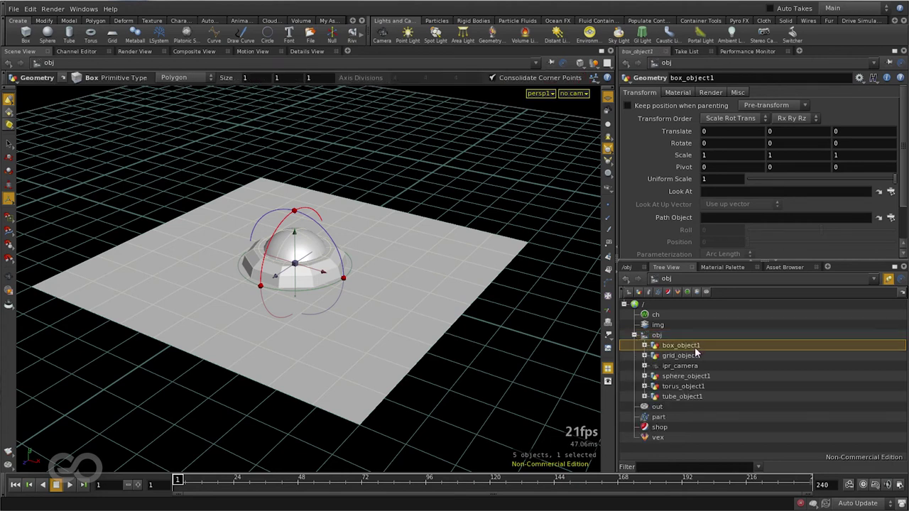
{"action": "left_click", "coordinate": [694, 356]}
{"action": "left_click", "coordinate": [692, 376]}
{"action": "left_click", "coordinate": [693, 385]}
{"action": "left_click", "coordinate": [696, 397]}
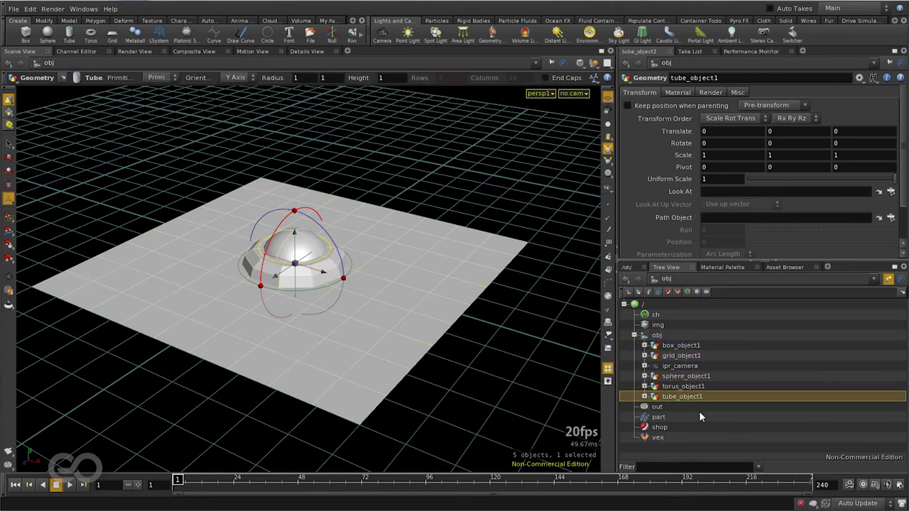
{"action": "left_click", "coordinate": [668, 366]}
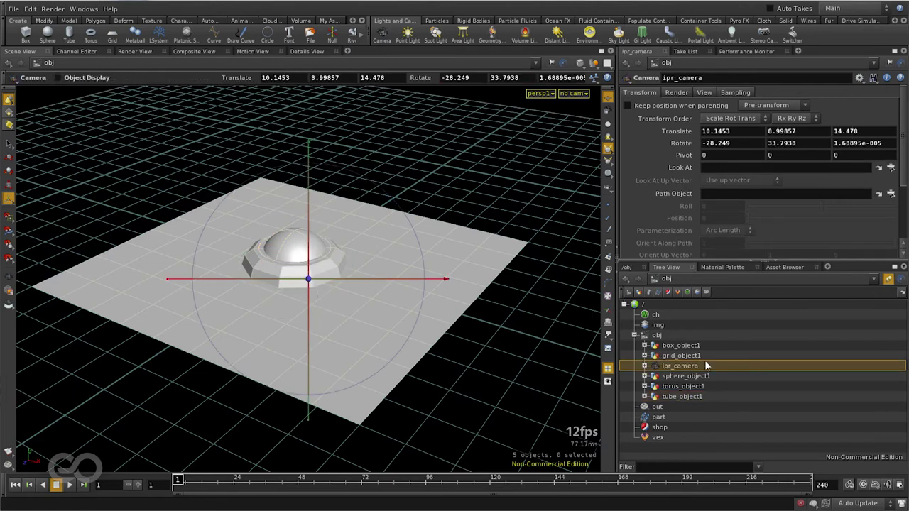
Expand box_object1 to select its box1 node, then return to the box_object1 network
{"action": "left_click", "coordinate": [645, 345]}
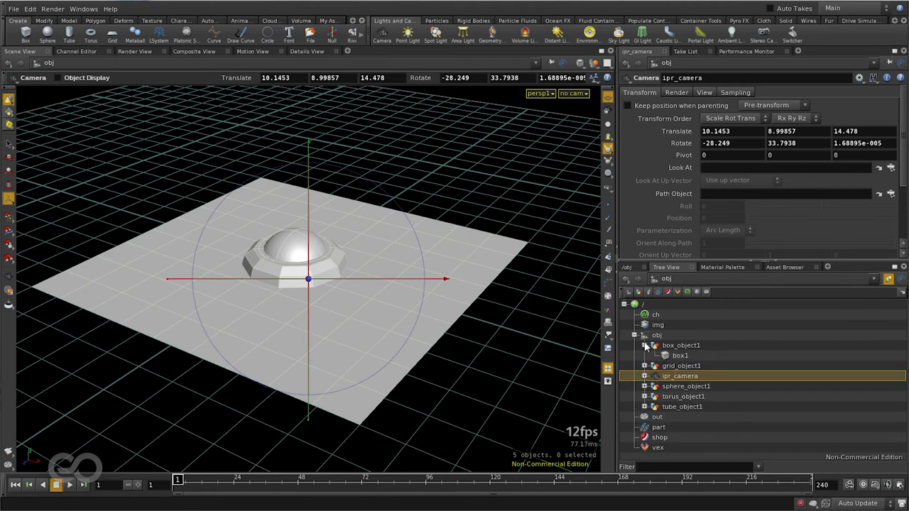
{"action": "left_click", "coordinate": [680, 356]}
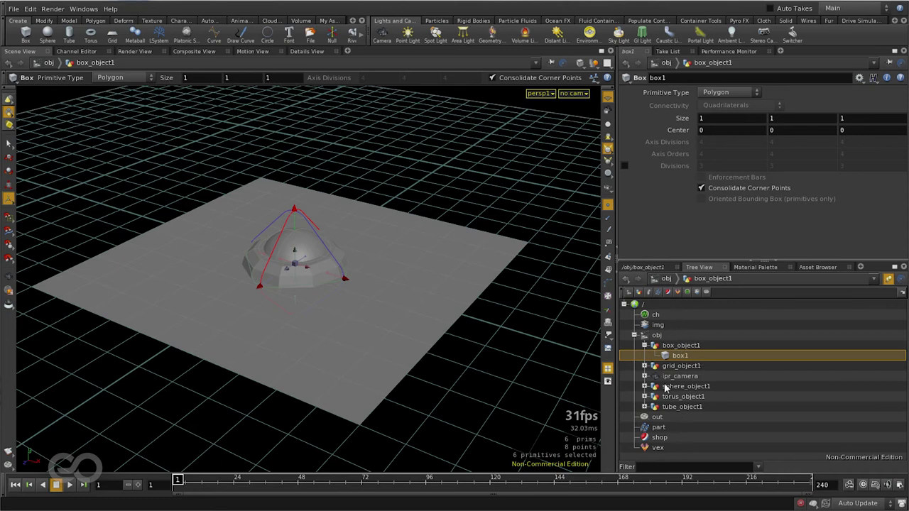
{"action": "left_click", "coordinate": [645, 345]}
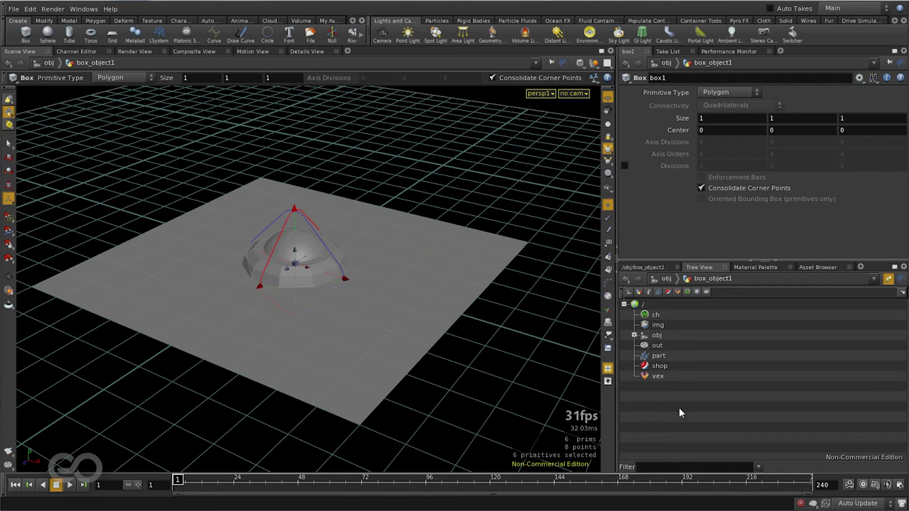
{"action": "left_click", "coordinate": [652, 268]}
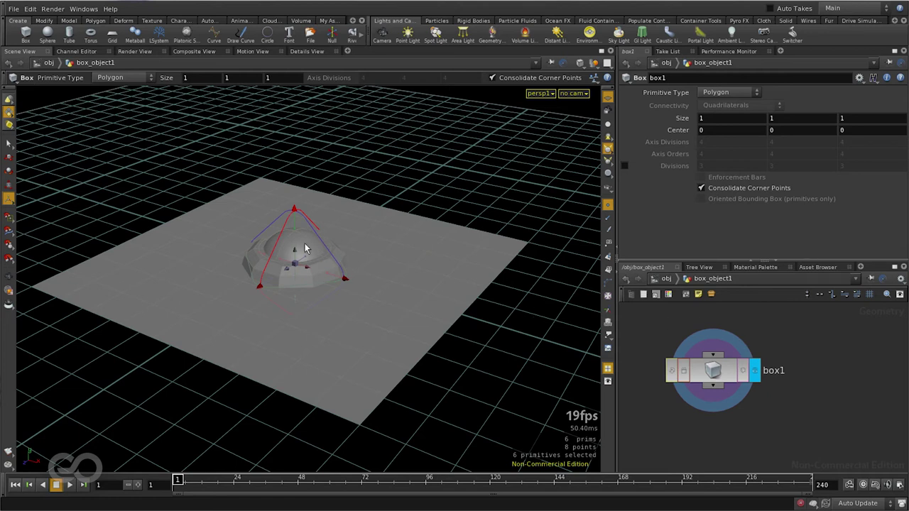
Lift the box to center 0, 2.72143, 0 and try hiding all other objects
{"action": "left_click_drag", "start_coordinate": [298, 260], "coordinate": [298, 193]}
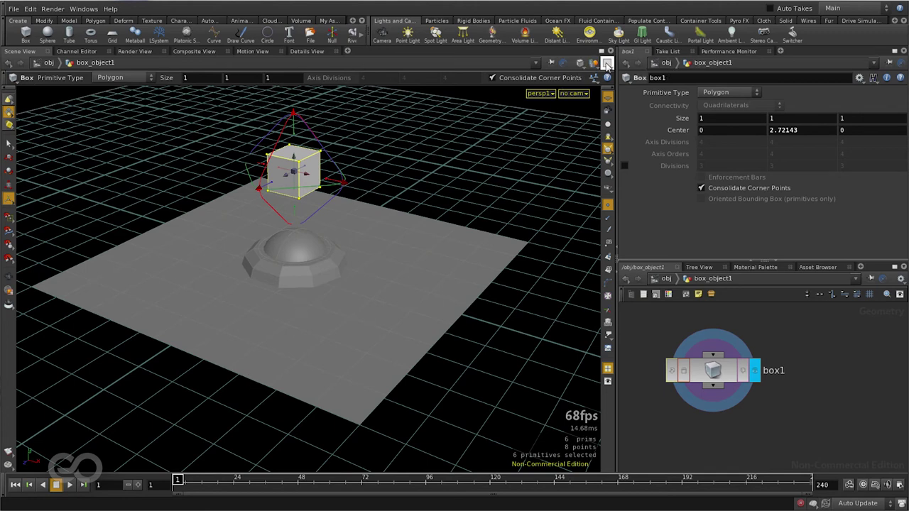
{"action": "left_click", "coordinate": [592, 63]}
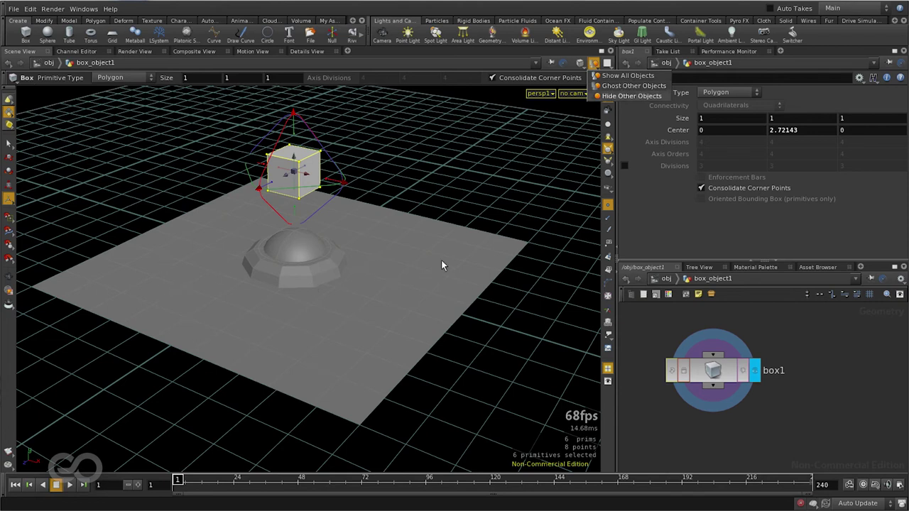
{"action": "left_click", "coordinate": [605, 98]}
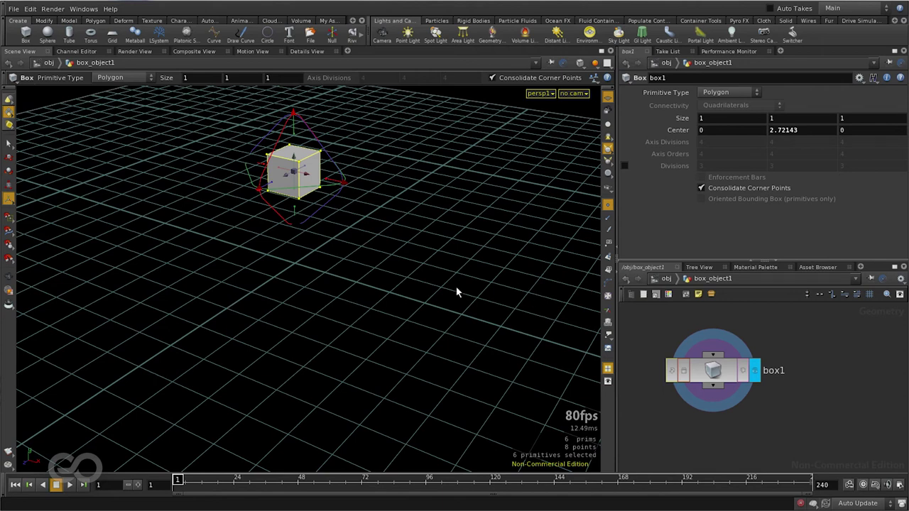
Show the other objects again, then switch them to Ghost Other Objects
{"action": "left_click", "coordinate": [595, 62]}
{"action": "left_click", "coordinate": [600, 76]}
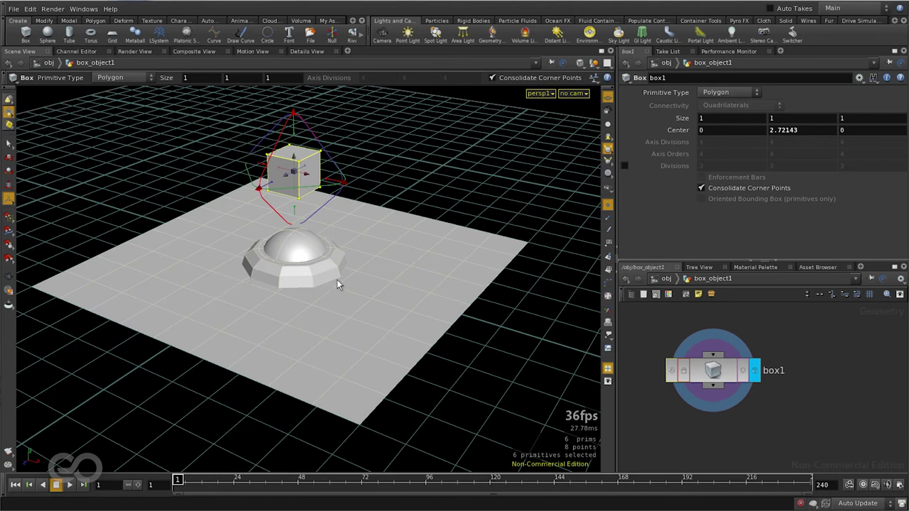
{"action": "left_click", "coordinate": [595, 63]}
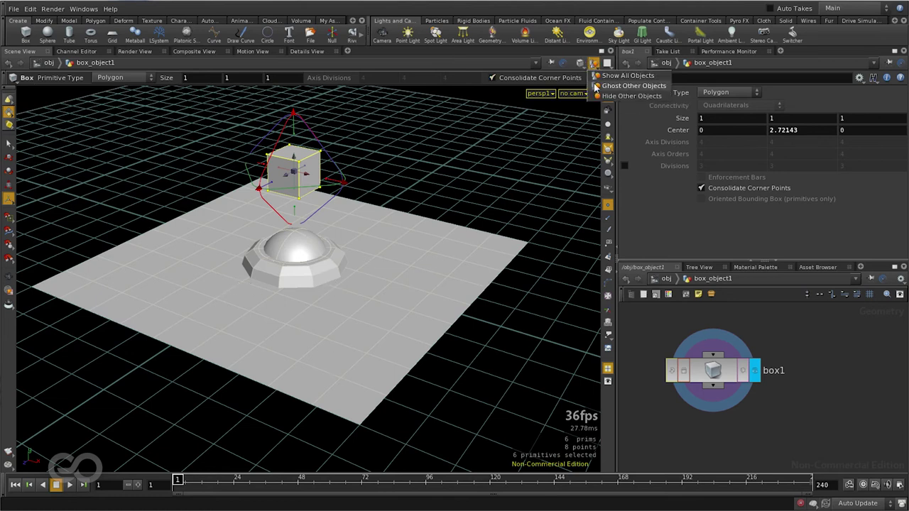
{"action": "left_click", "coordinate": [598, 88]}
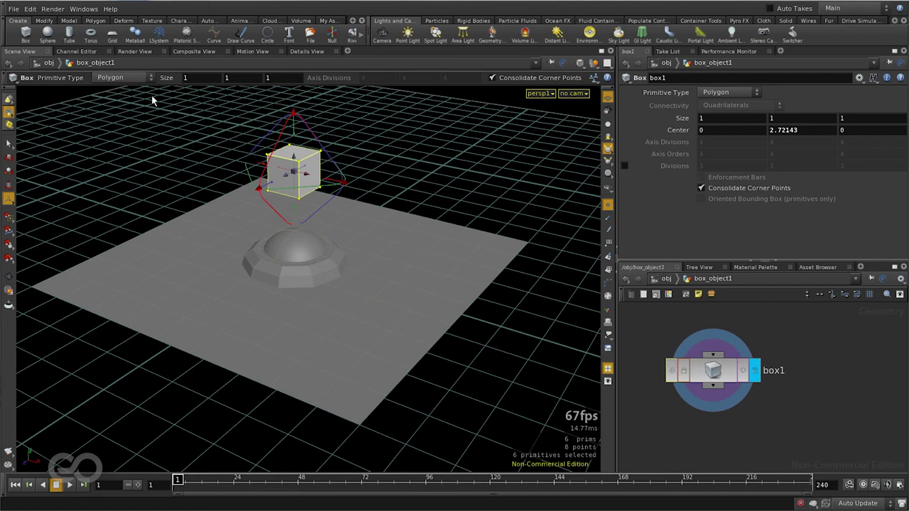
Create platonic_object1 at object level, look inside it, then delete it from /obj
{"action": "left_click", "coordinate": [183, 35], "text": "ctrl"}
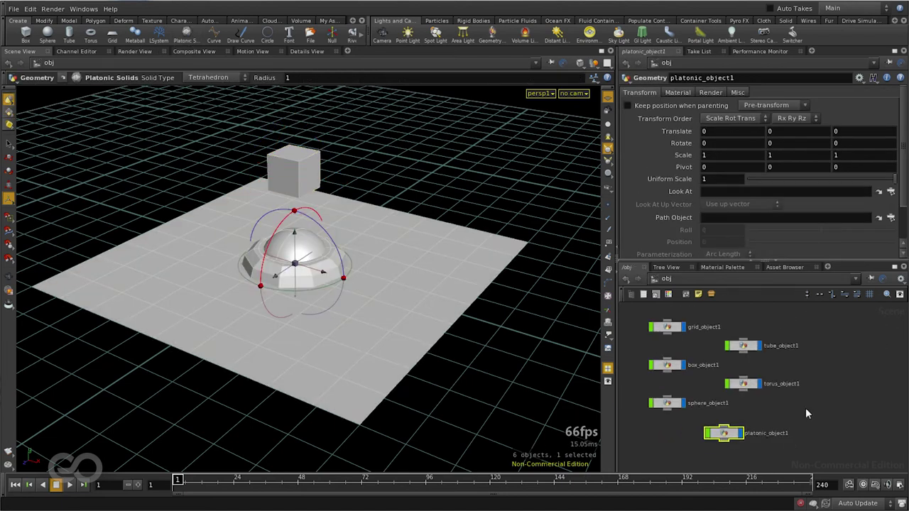
{"action": "left_click_drag", "start_coordinate": [723, 433], "coordinate": [748, 429]}
{"action": "double_click", "coordinate": [747, 428]}
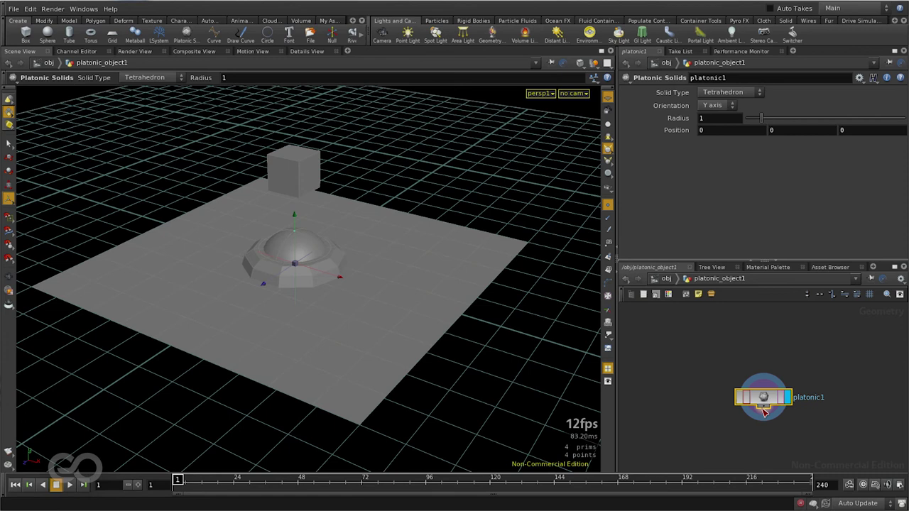
{"action": "left_click", "coordinate": [666, 279]}
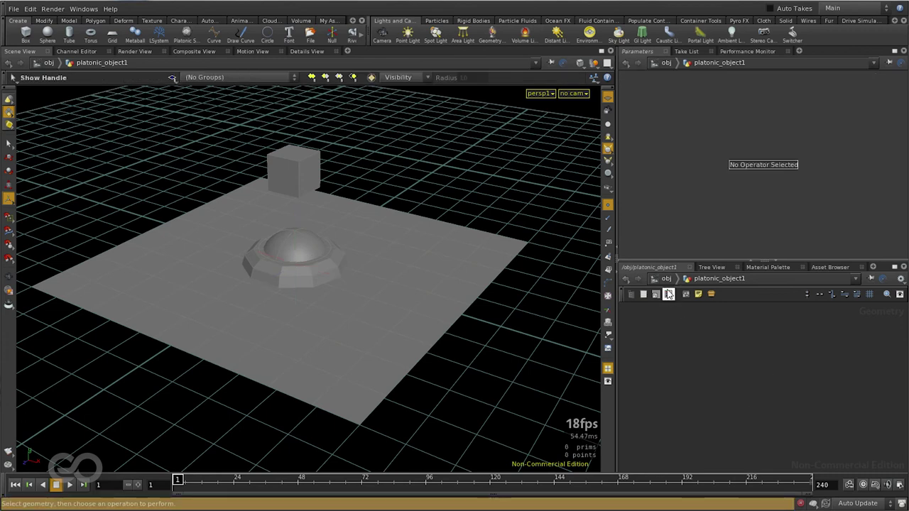
{"action": "key", "text": "Delete"}
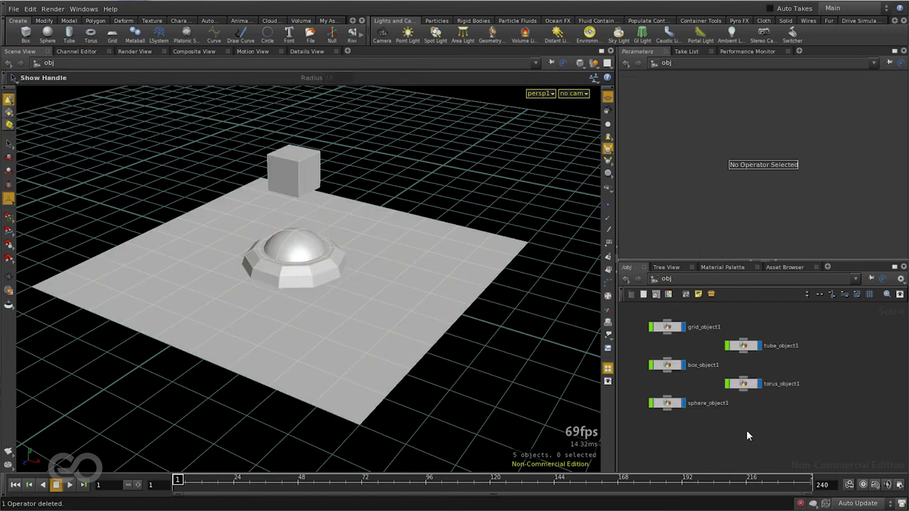
Dive into box_object1, deselect box1, and open Tool Options showing Create at Object Level
{"action": "double_click", "coordinate": [672, 368]}
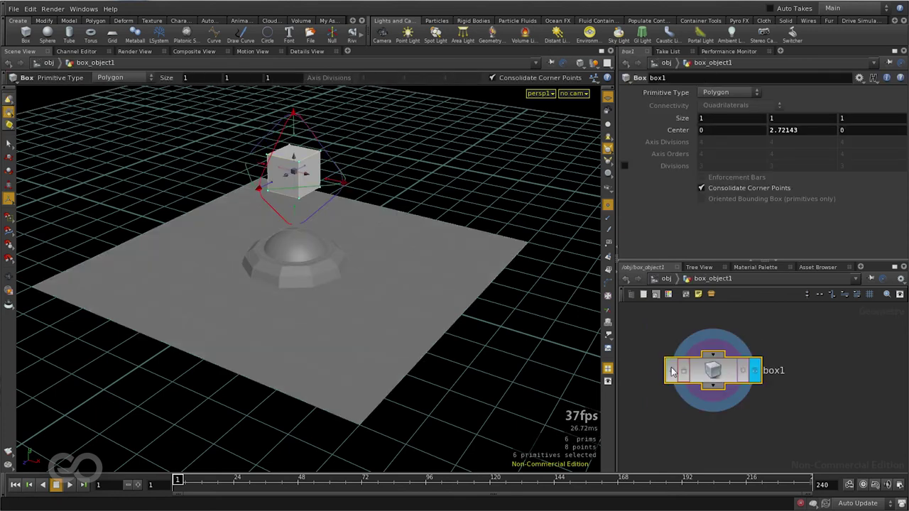
{"action": "left_click", "coordinate": [733, 424]}
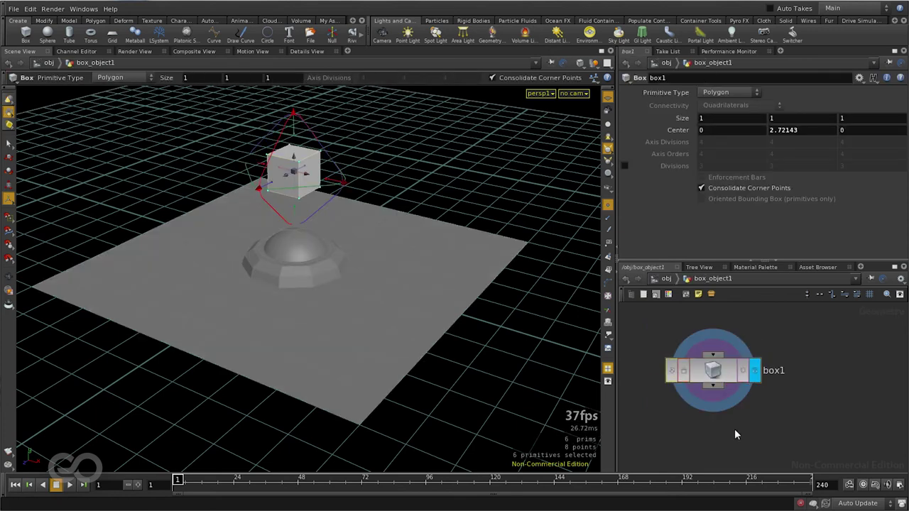
{"action": "left_click", "coordinate": [594, 78]}
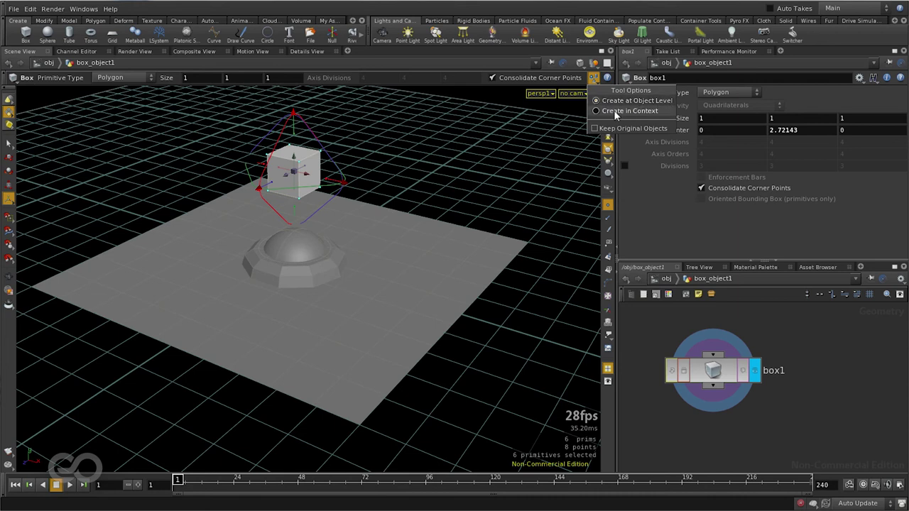
Switch to Create in Context and add a platonic solid inside box_object1 beside box1
{"action": "left_click", "coordinate": [614, 110]}
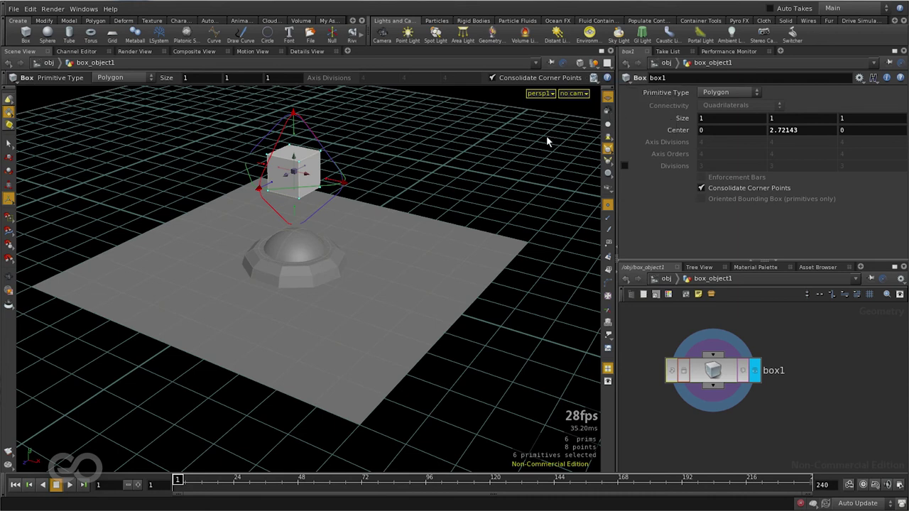
{"action": "left_click", "coordinate": [183, 39]}
{"action": "scroll", "coordinate": [677, 370], "scroll_direction": "down", "scroll_amount": 3}
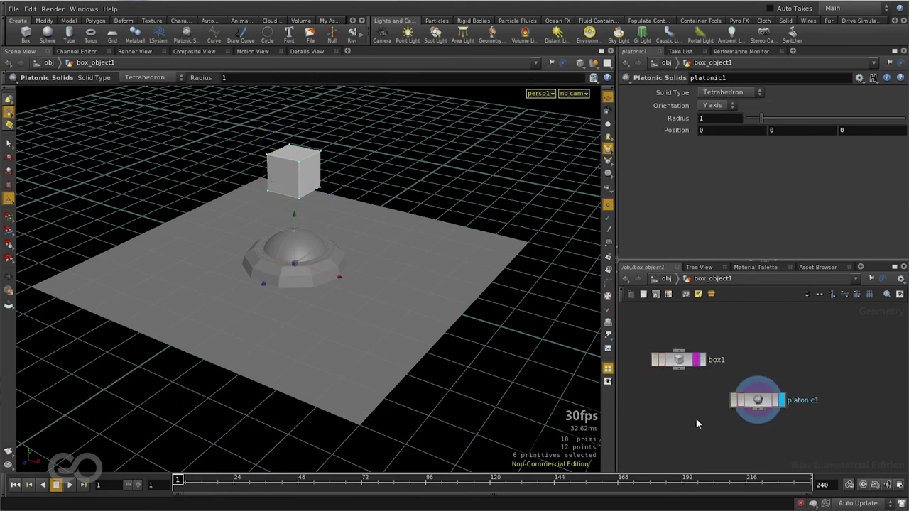
{"action": "left_click_drag", "start_coordinate": [757, 400], "coordinate": [763, 386]}
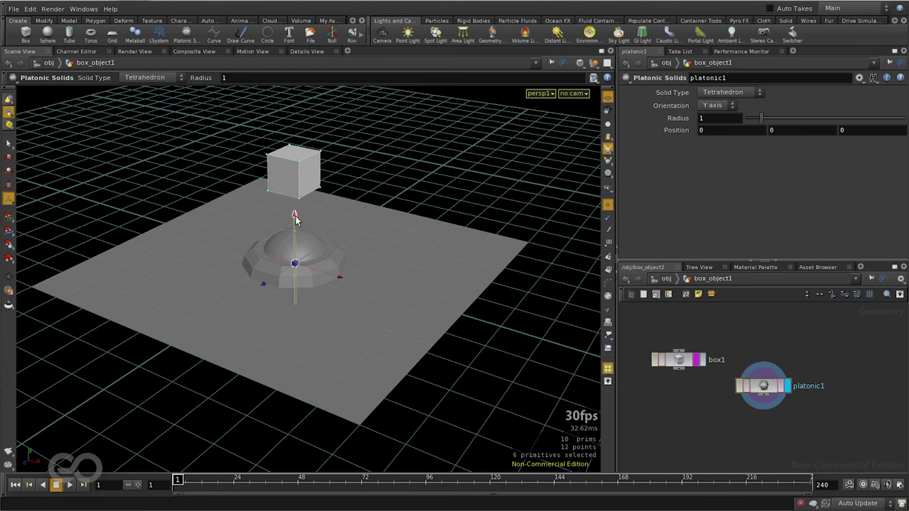
Raise the tetrahedron to Y 4.37408 and return to the /obj level
{"action": "left_click_drag", "start_coordinate": [294, 217], "coordinate": [290, 47]}
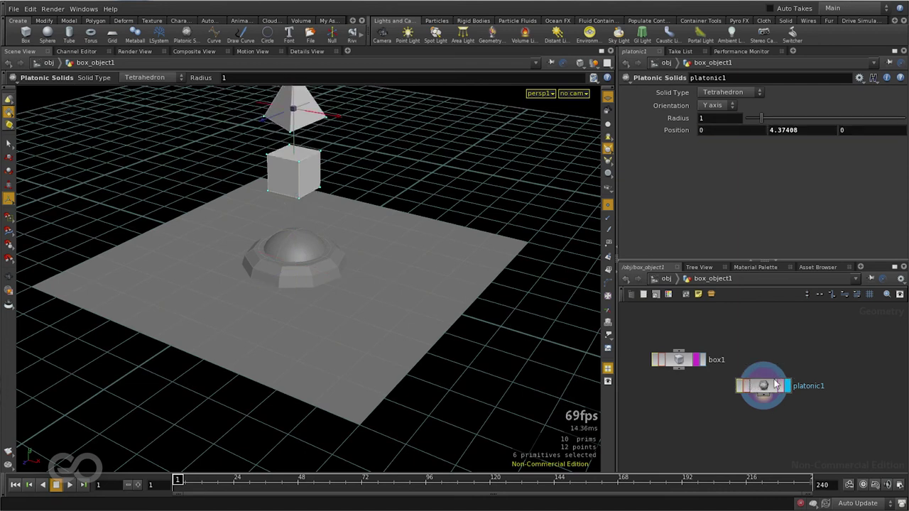
{"action": "left_click", "coordinate": [676, 279]}
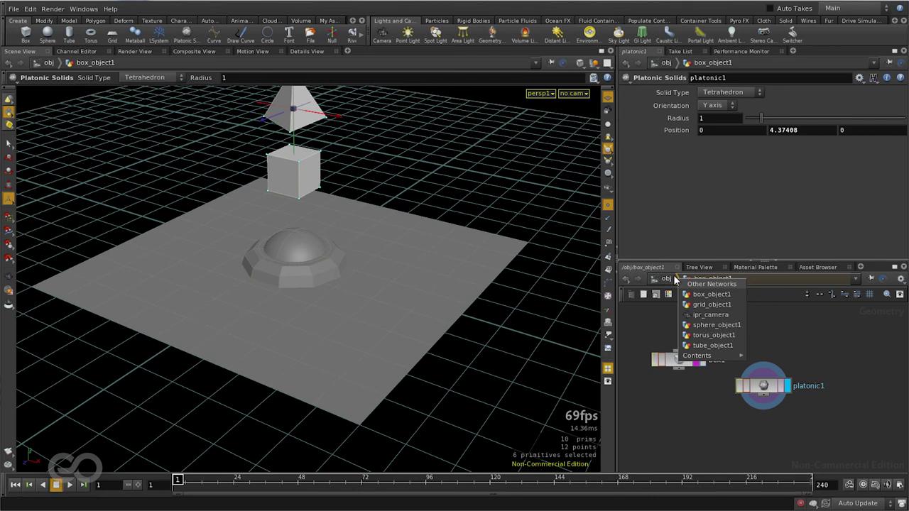
{"action": "left_click", "coordinate": [666, 279]}
{"action": "left_click", "coordinate": [666, 279]}
Move the box_object1 node right, check box1 and platonic1 inside, and return to /obj
{"action": "left_click_drag", "start_coordinate": [672, 367], "coordinate": [686, 384]}
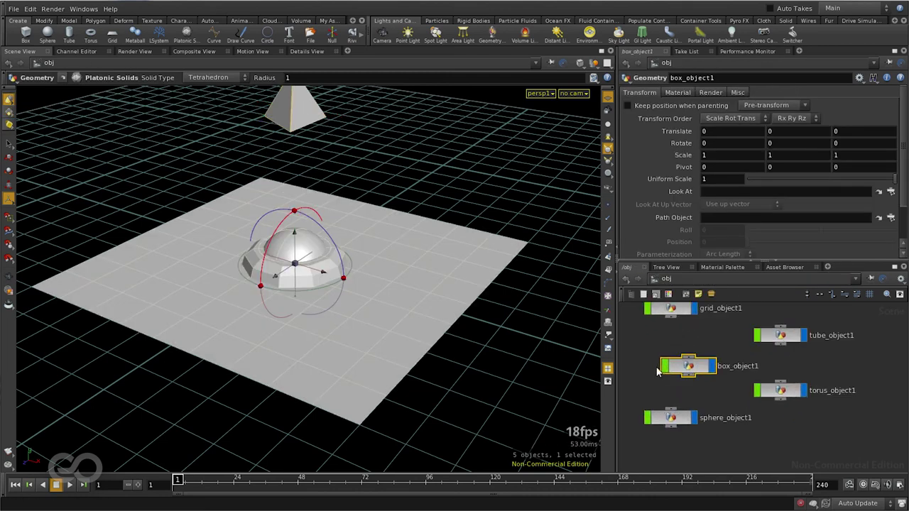
{"action": "double_click", "coordinate": [688, 369]}
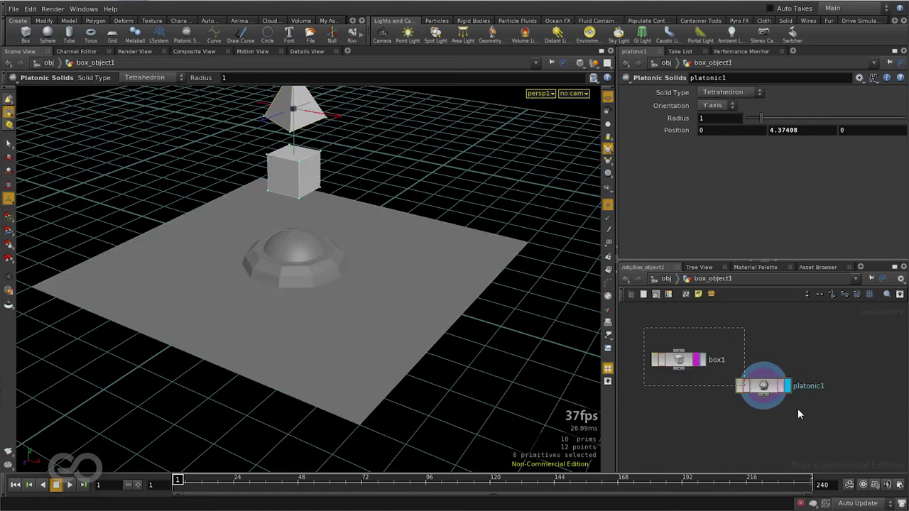
{"action": "left_click", "coordinate": [679, 361]}
{"action": "left_click", "coordinate": [666, 278]}
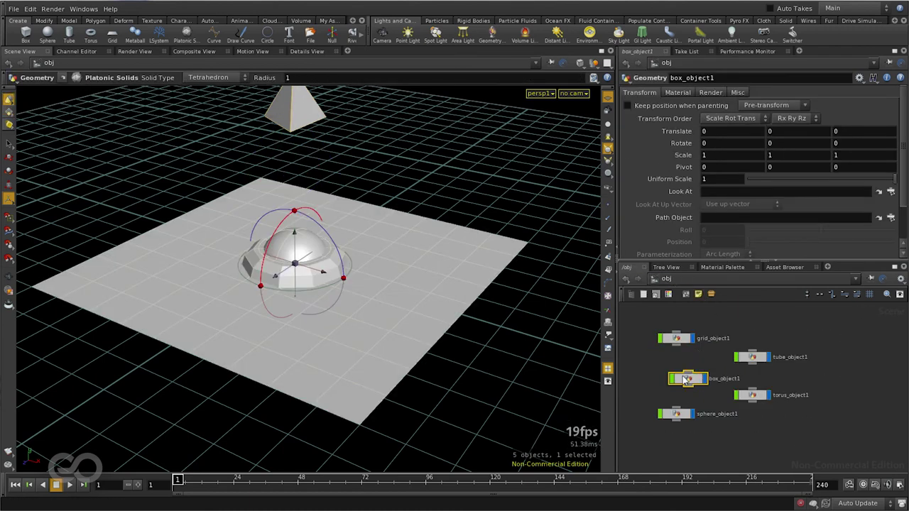
Box-select the five geometry objects, wrap them in a network box, then undo it
{"action": "left_click_drag", "start_coordinate": [640, 316], "coordinate": [818, 444]}
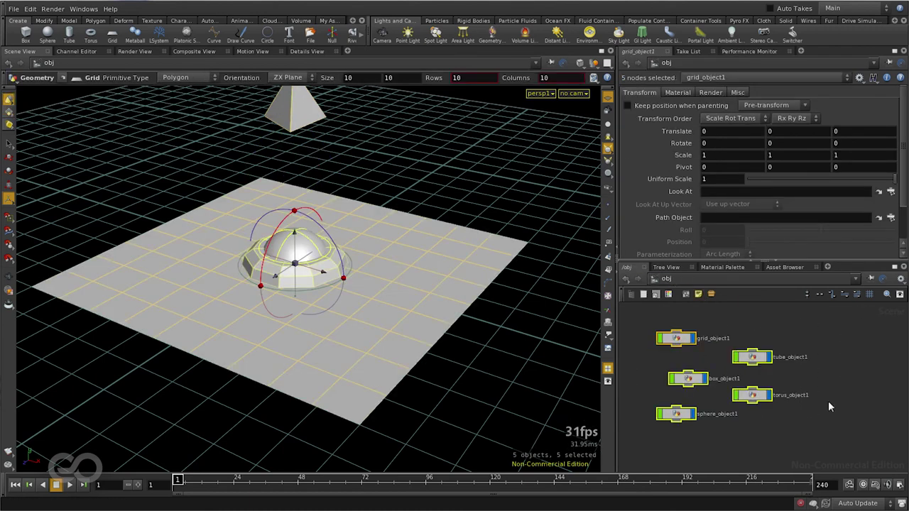
{"action": "key", "text": "shift+o"}
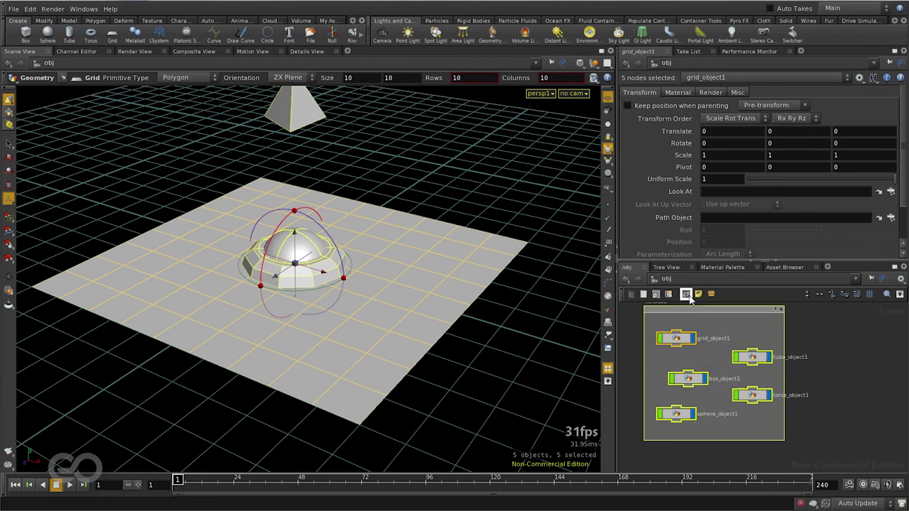
{"action": "left_click", "coordinate": [775, 312]}
{"action": "left_click", "coordinate": [774, 310]}
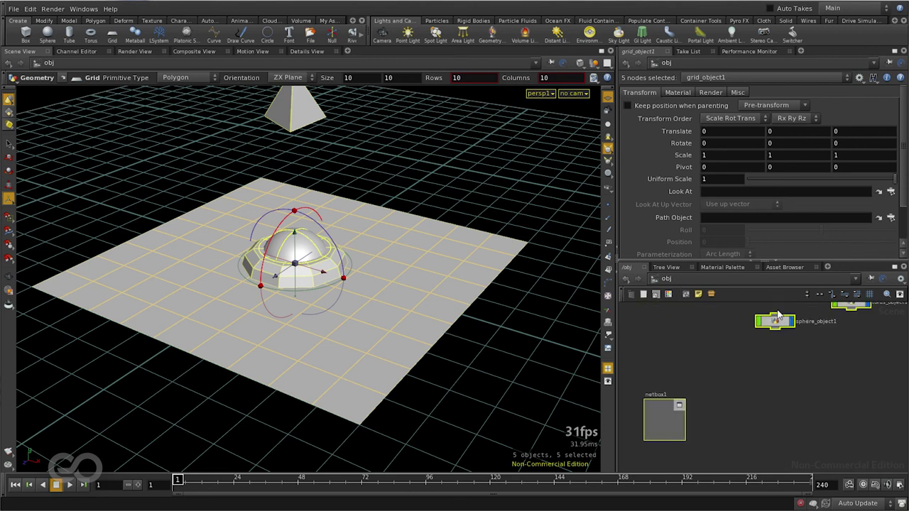
{"action": "key", "text": "ctrl+z"}
{"action": "key", "text": "ctrl+z"}
{"action": "key", "text": "ctrl+z"}
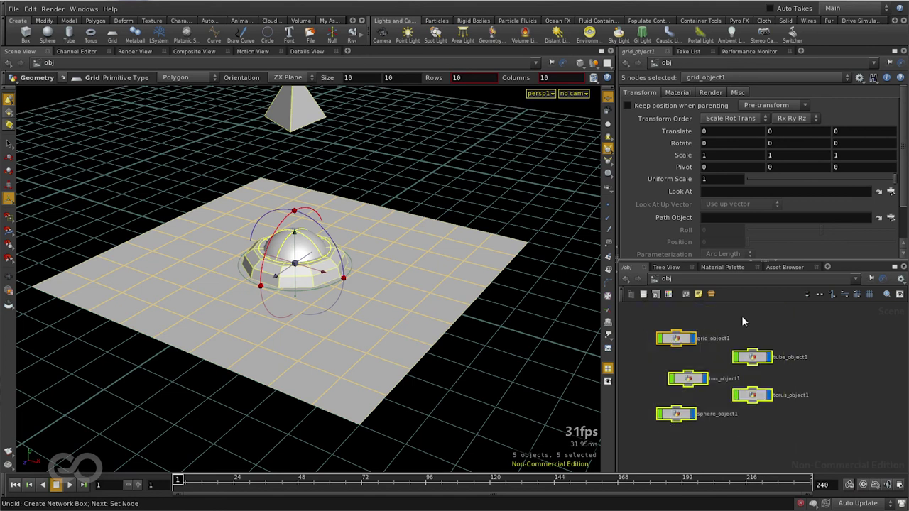
Collapse the five geometry objects into subnet1 with Shift+C, then go inside subnet1
{"action": "key", "text": "shift+c"}
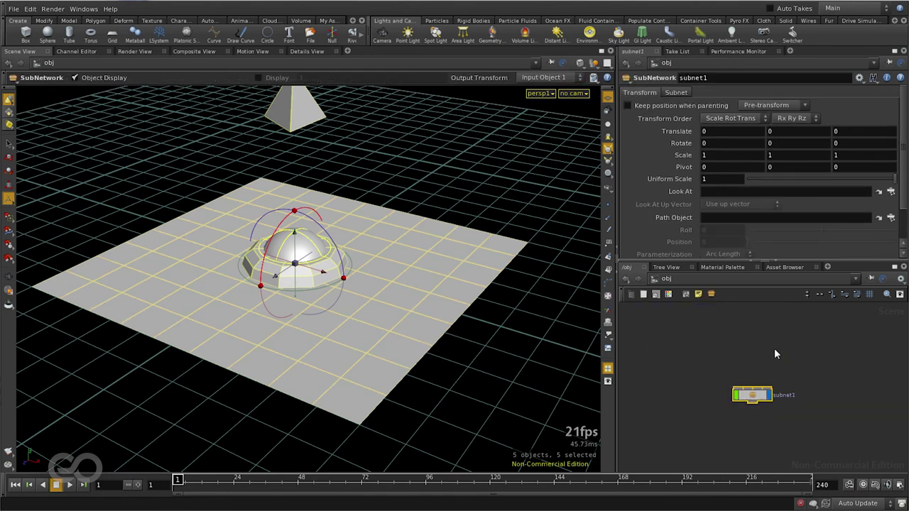
{"action": "scroll", "coordinate": [778, 385], "scroll_direction": "up", "scroll_amount": 5}
{"action": "left_click", "coordinate": [730, 389]}
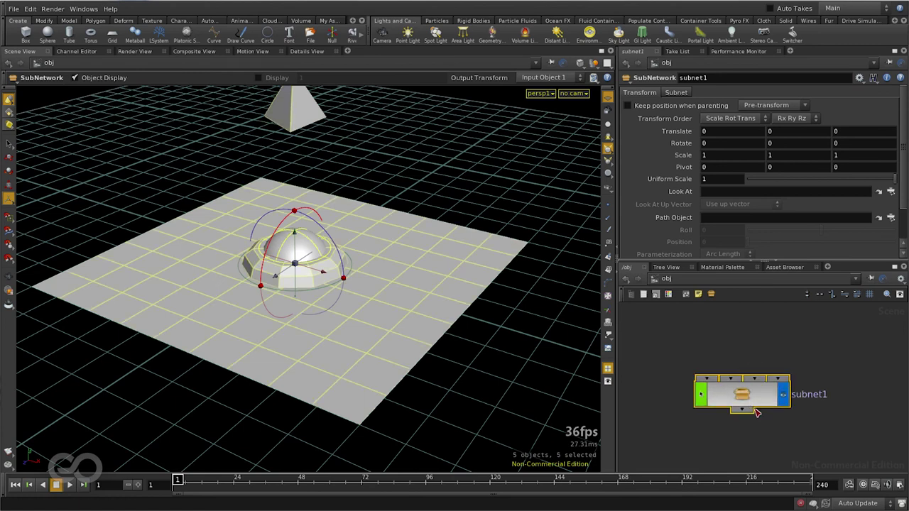
{"action": "double_click", "coordinate": [747, 393]}
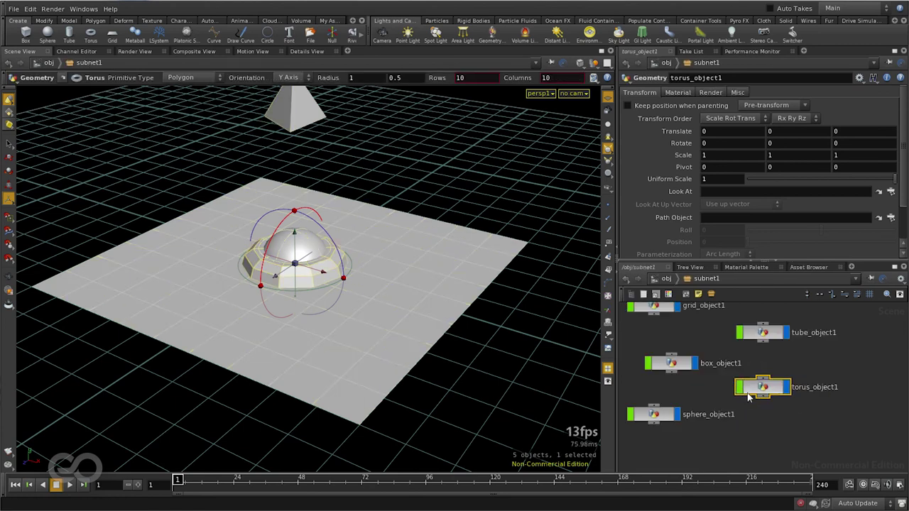
{"action": "left_click", "coordinate": [713, 388]}
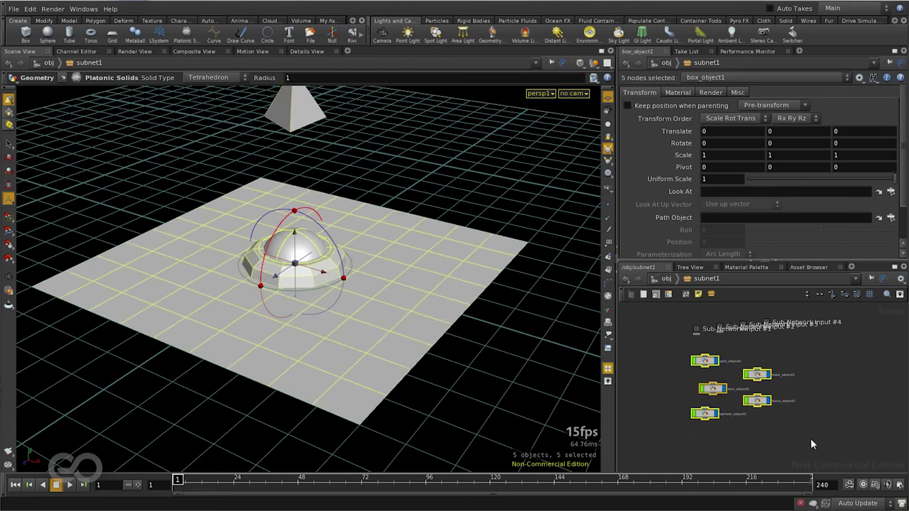
{"action": "left_click", "coordinate": [793, 440]}
Frame the subnet's nodes, then expand obj and subnet1 in Tree View to list the five objects
{"action": "key", "text": "h"}
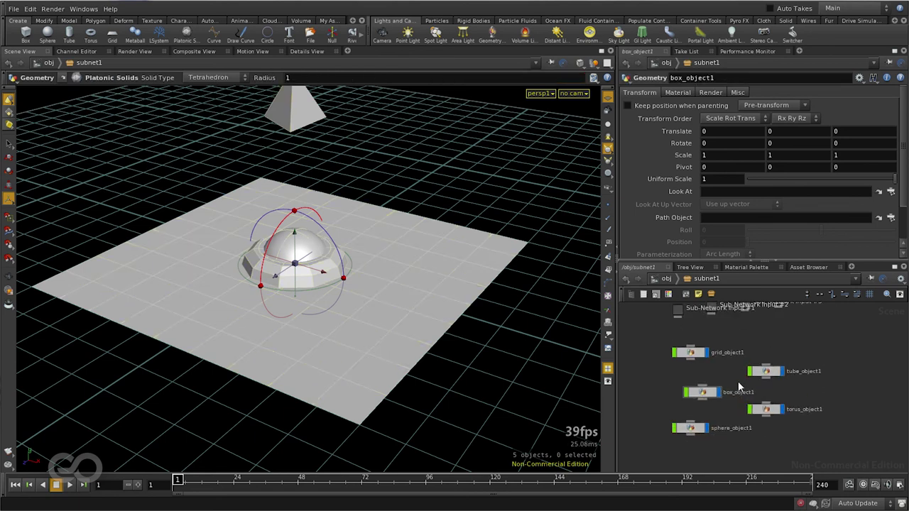
{"action": "left_click", "coordinate": [691, 268]}
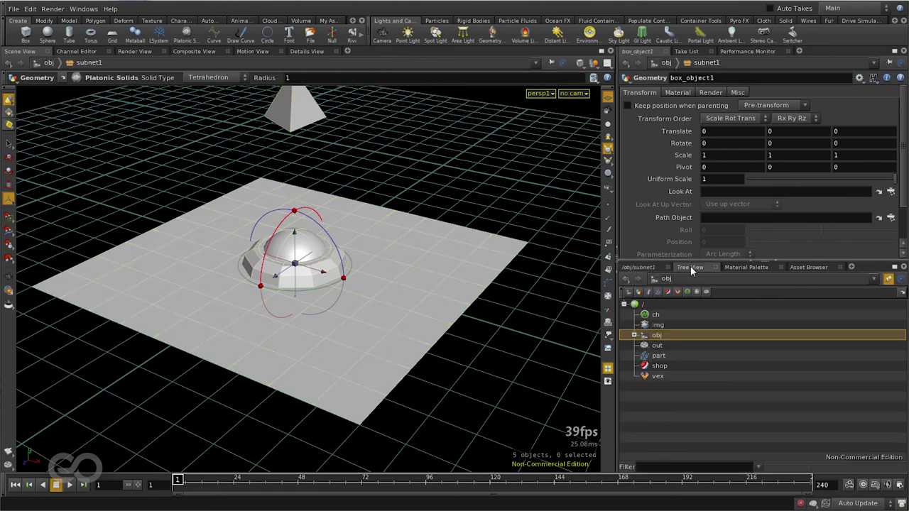
{"action": "left_click", "coordinate": [634, 335]}
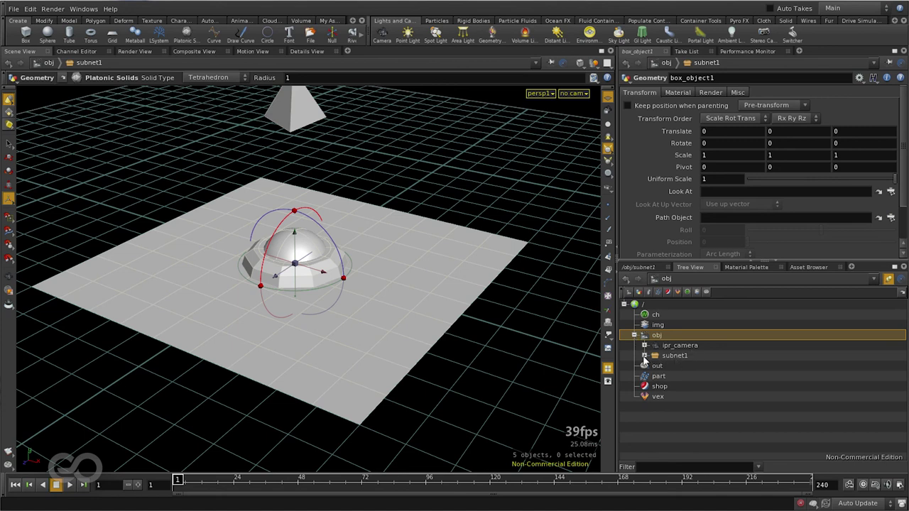
{"action": "left_click", "coordinate": [645, 355]}
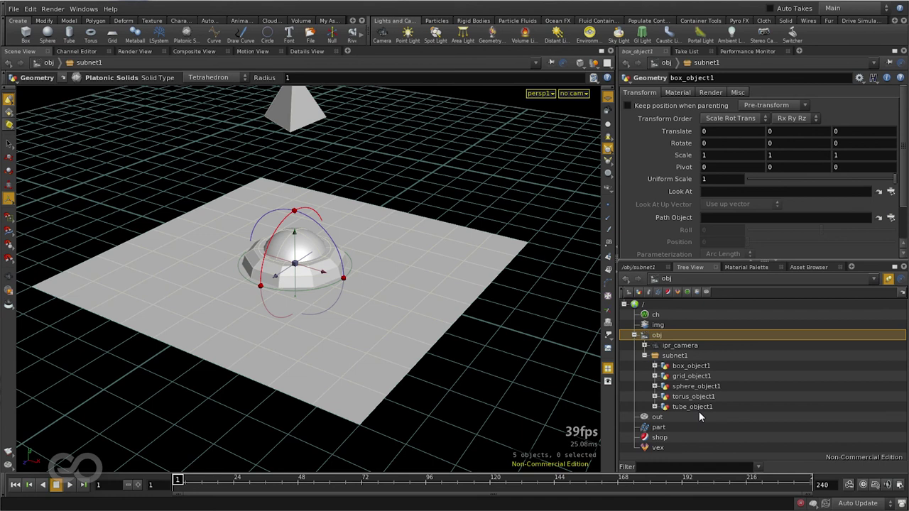
{"action": "left_click", "coordinate": [637, 267]}
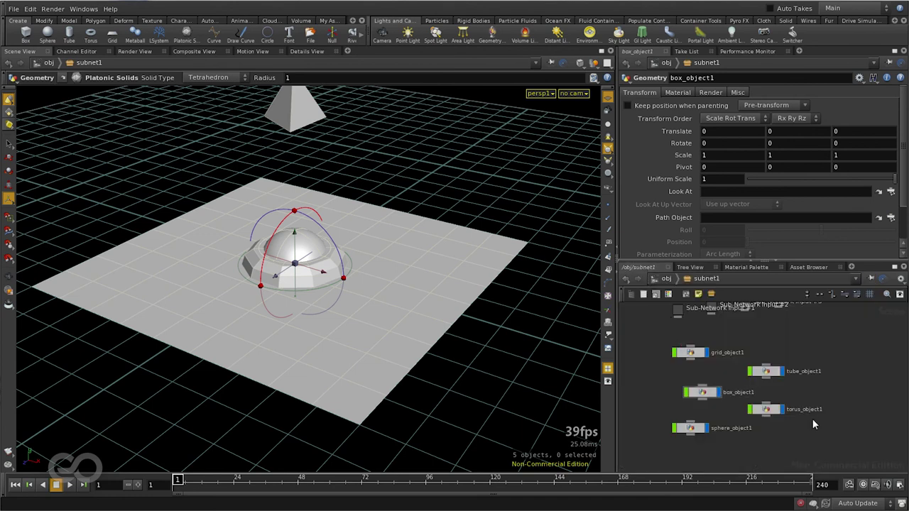